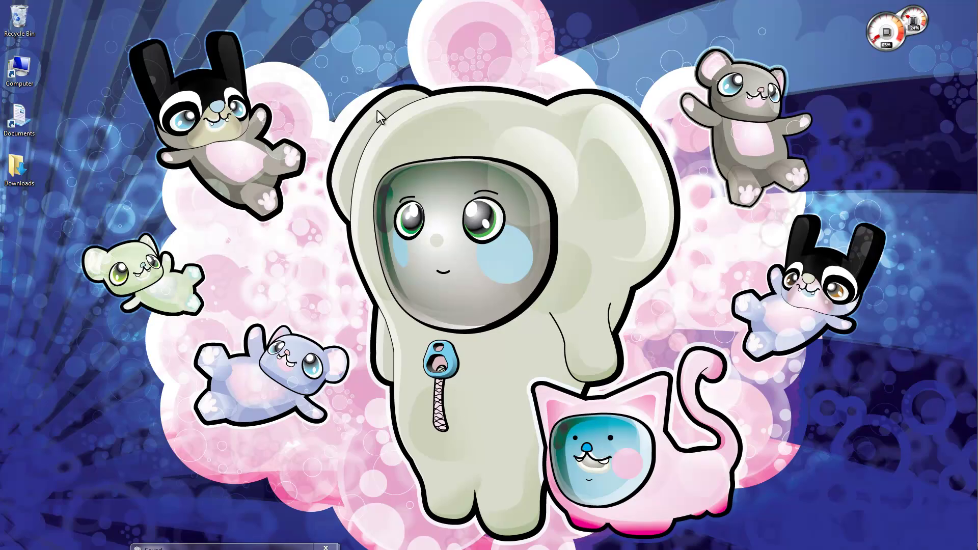
# Empty the Recycle Bin and confirm permanently deleting the Camtasia Recorder item.
pyautogui.rightClick(20, 10)
pyautogui.click(51, 29)
pyautogui.click(529, 322)
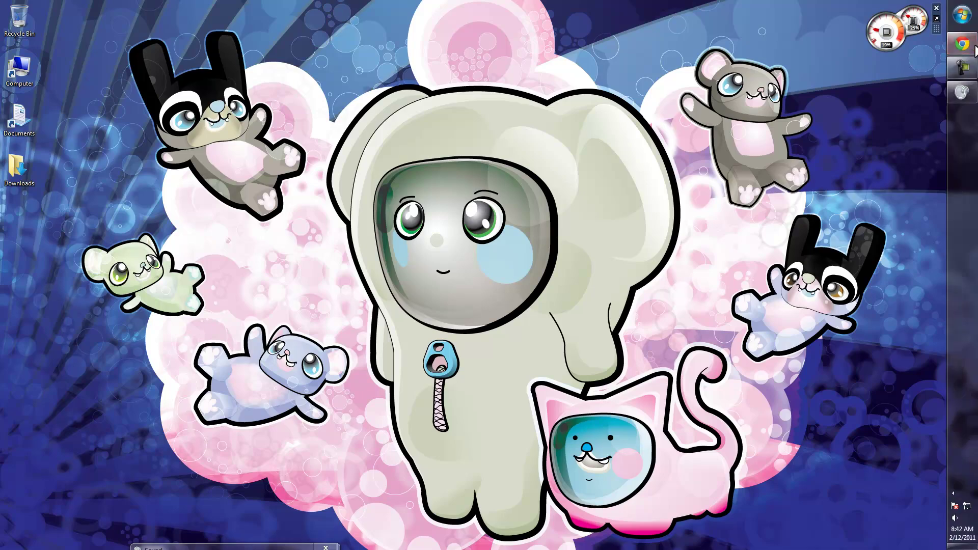
# Launch Chrome and load tonymacx86.com/downloads from the 'ton' address-bar suggestion.
pyautogui.click(962, 45)
pyautogui.write('t')
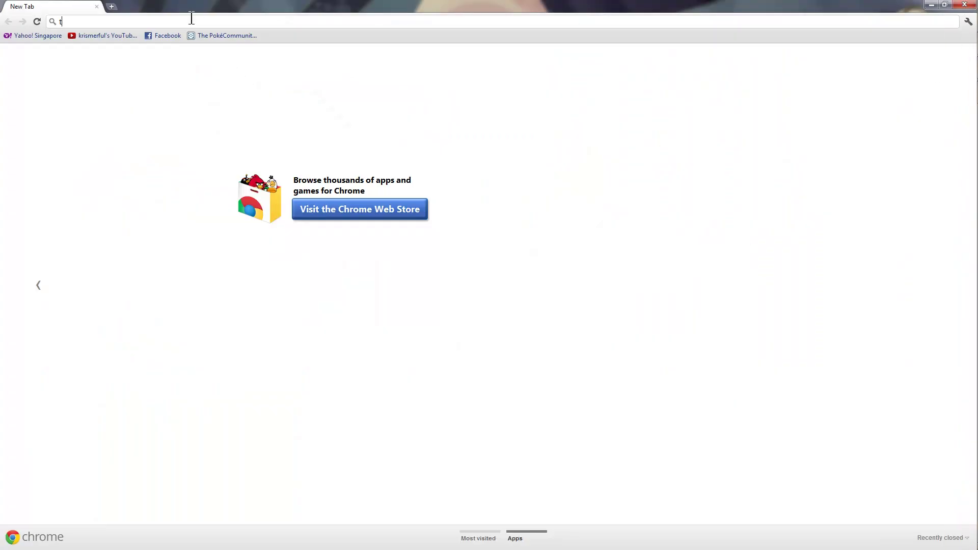
pyautogui.write('on')
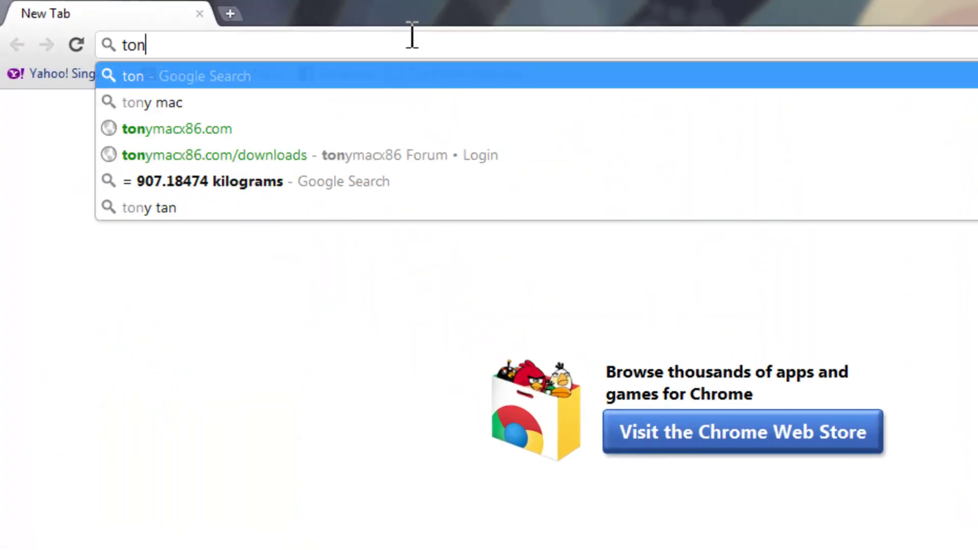
pyautogui.press('Down')
pyautogui.press('Down')
pyautogui.press('Down')
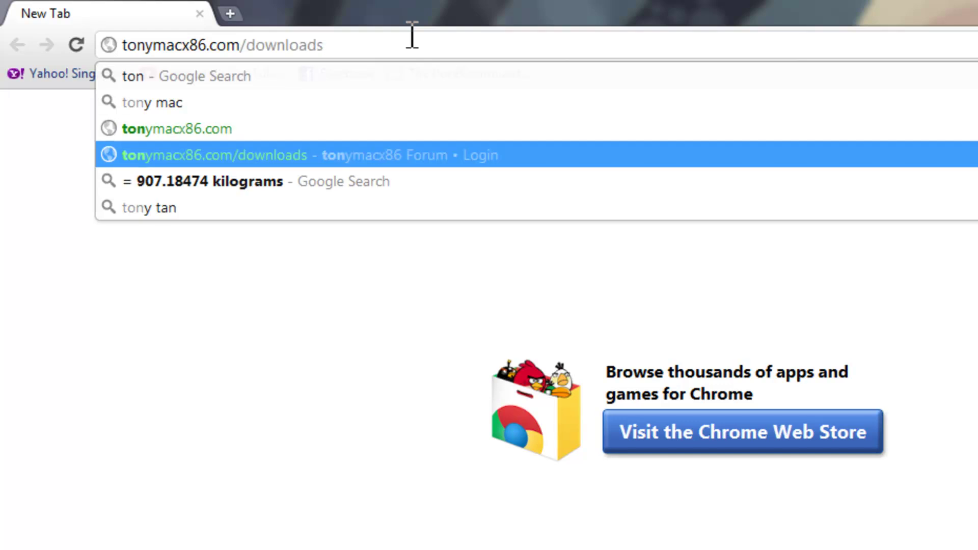
pyautogui.press('Return')
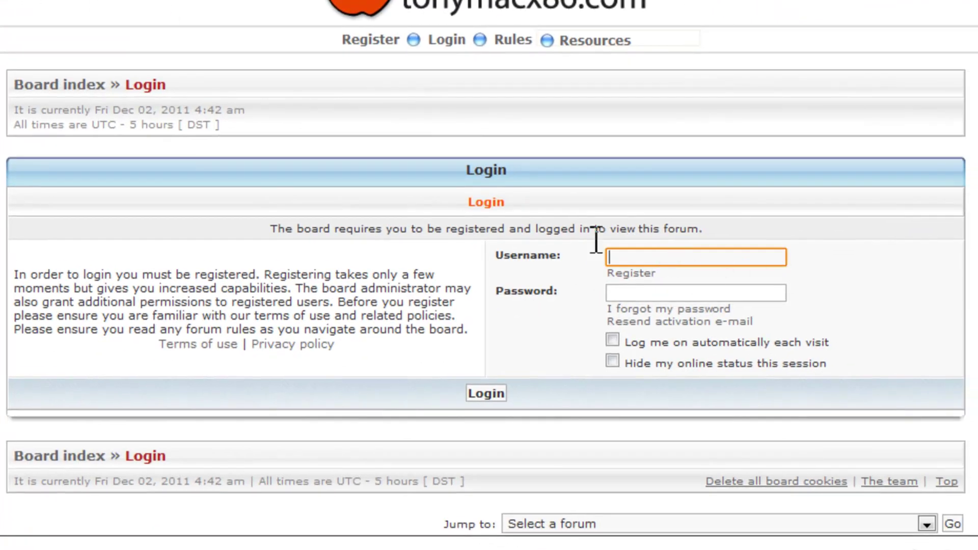
# Log in to the forum with the account username and password.
pyautogui.moveTo(492, 204); pyautogui.dragTo(762, 260)
pyautogui.click(826, 299)
pyautogui.click(714, 260)
pyautogui.write('zadhlim98')
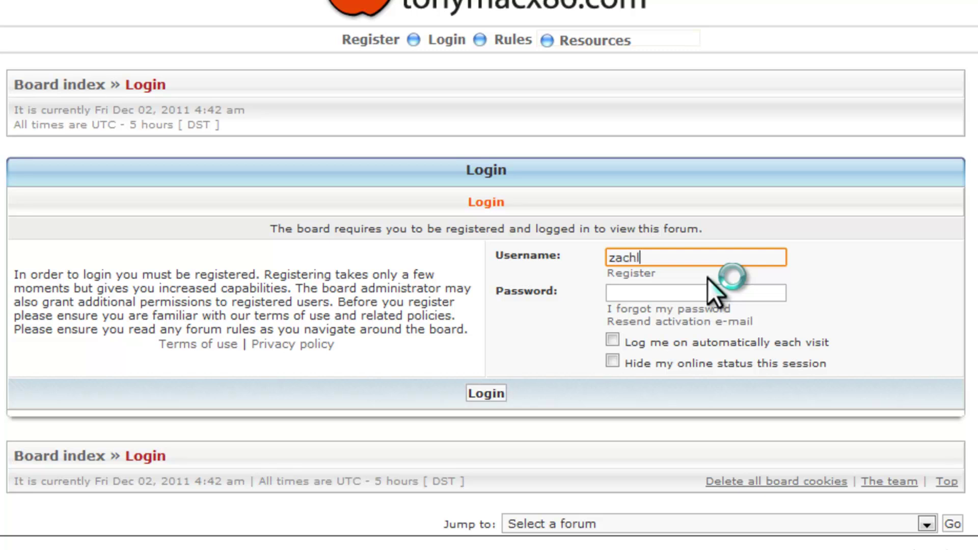
pyautogui.press('Tab')
pyautogui.doubleClick(699, 264)
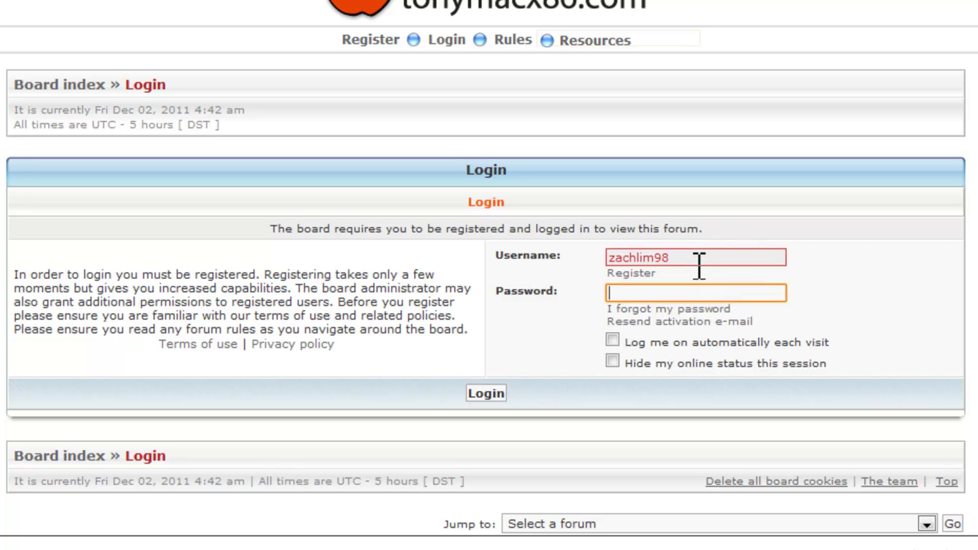
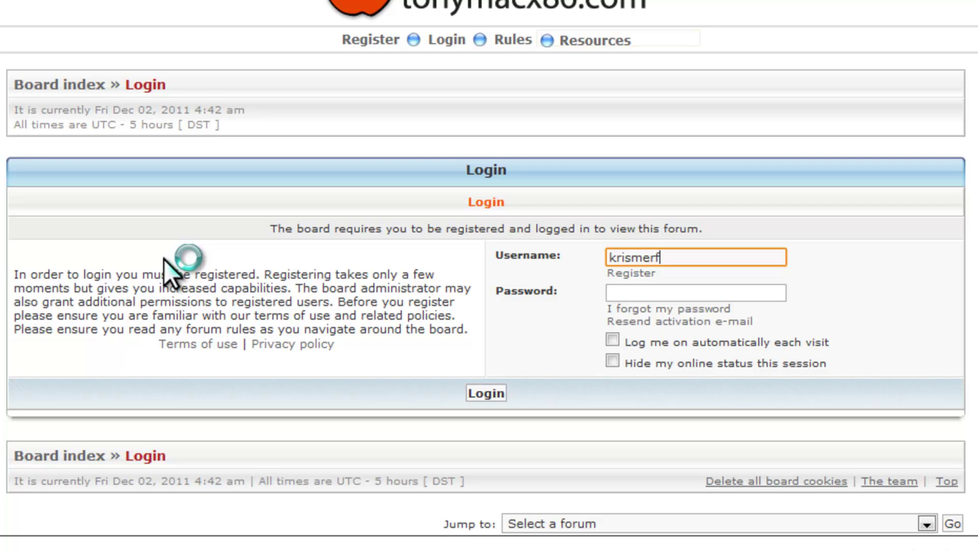
pyautogui.press('Tab')
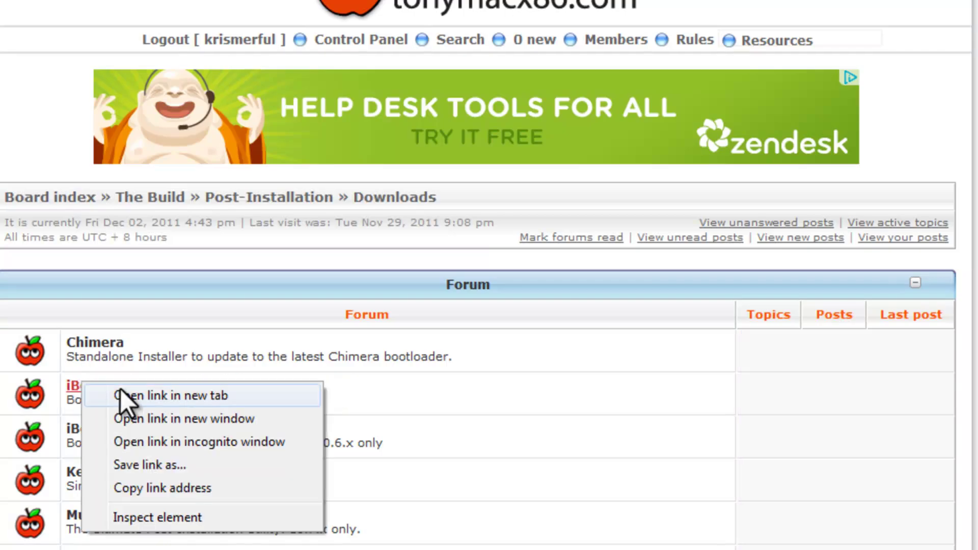
# Start downloading iBoot, then cancel it from the download bar.
pyautogui.click(123, 394)
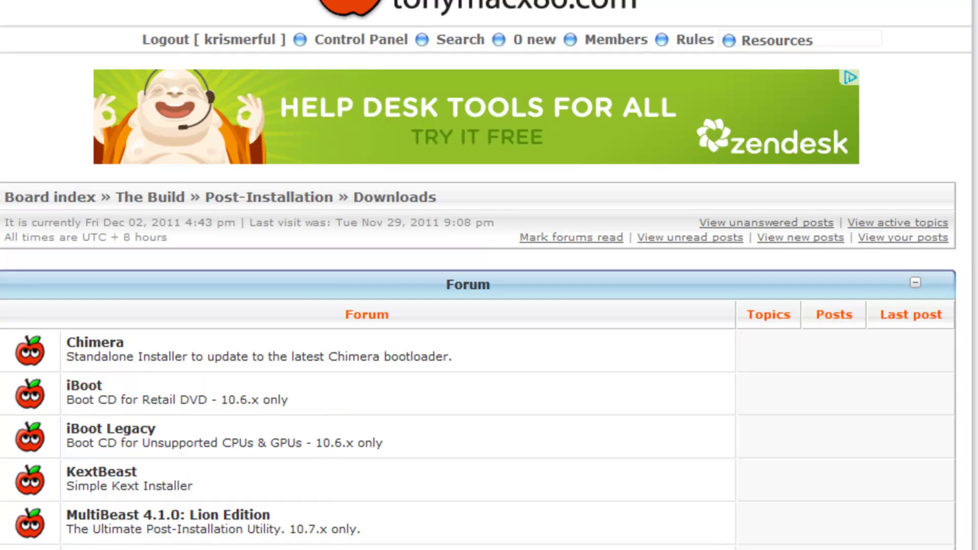
pyautogui.click(91, 388)
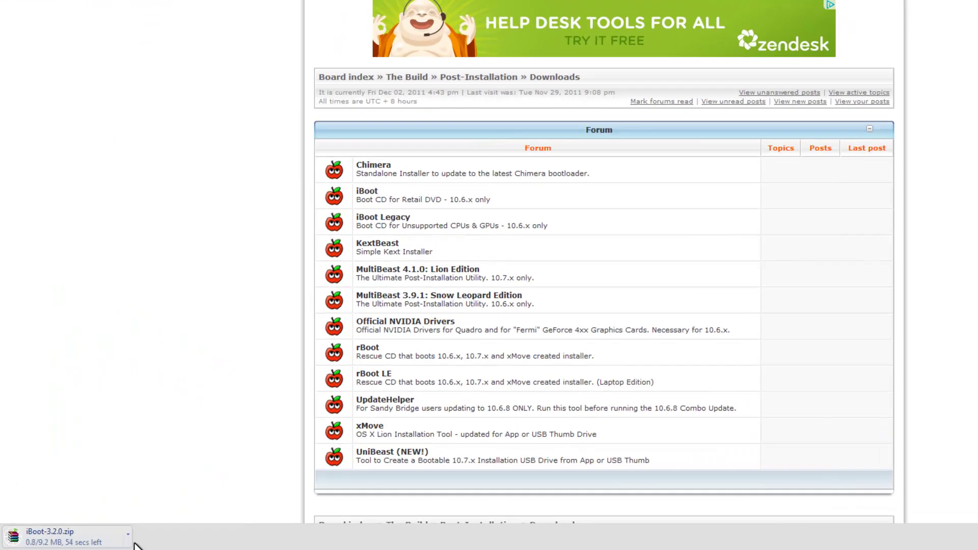
pyautogui.rightClick(88, 535)
pyautogui.click(109, 530)
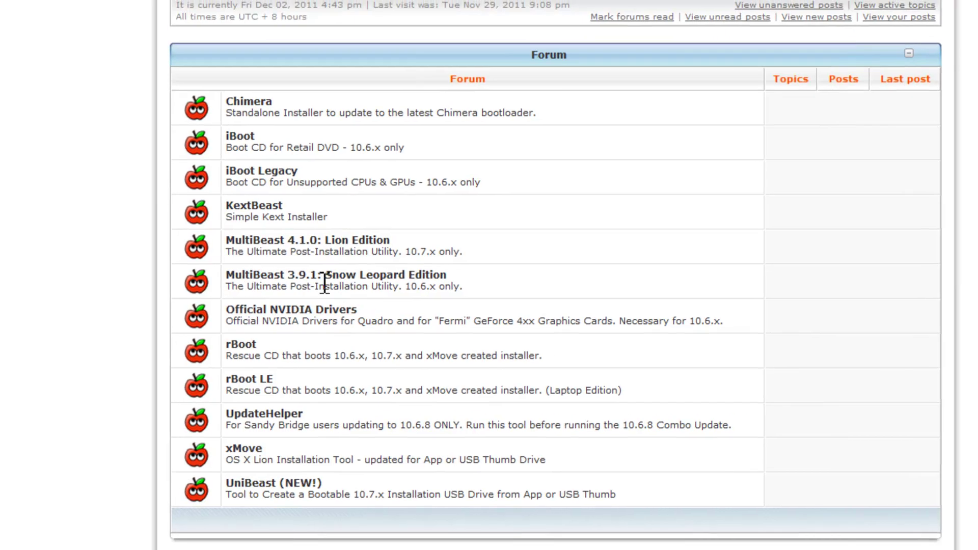
# Start the MultiBeast 3.9.1 download, then cancel it from the download bar.
pyautogui.moveTo(215, 280); pyautogui.dragTo(511, 280)
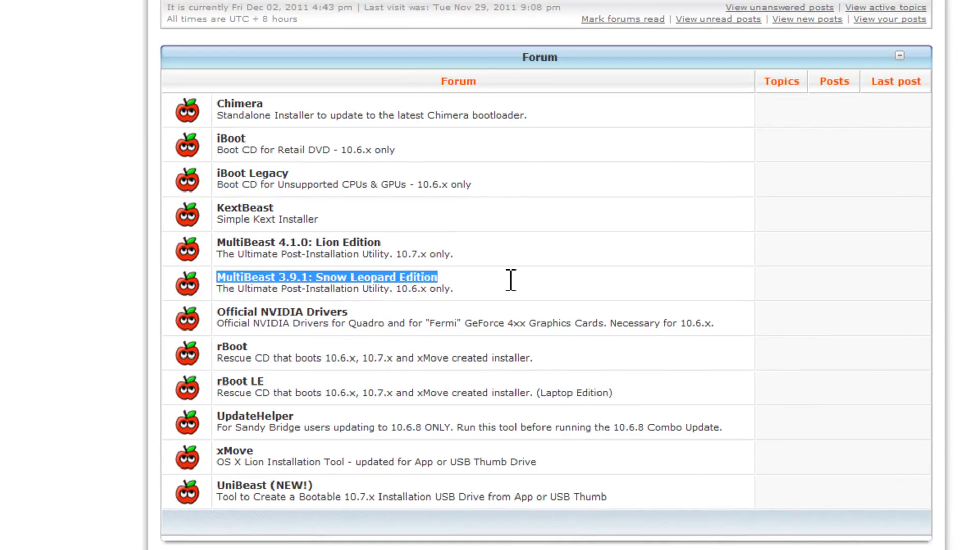
pyautogui.click(507, 290)
pyautogui.moveTo(437, 276); pyautogui.dragTo(247, 278)
pyautogui.tripleClick(247, 278)
pyautogui.click(442, 240)
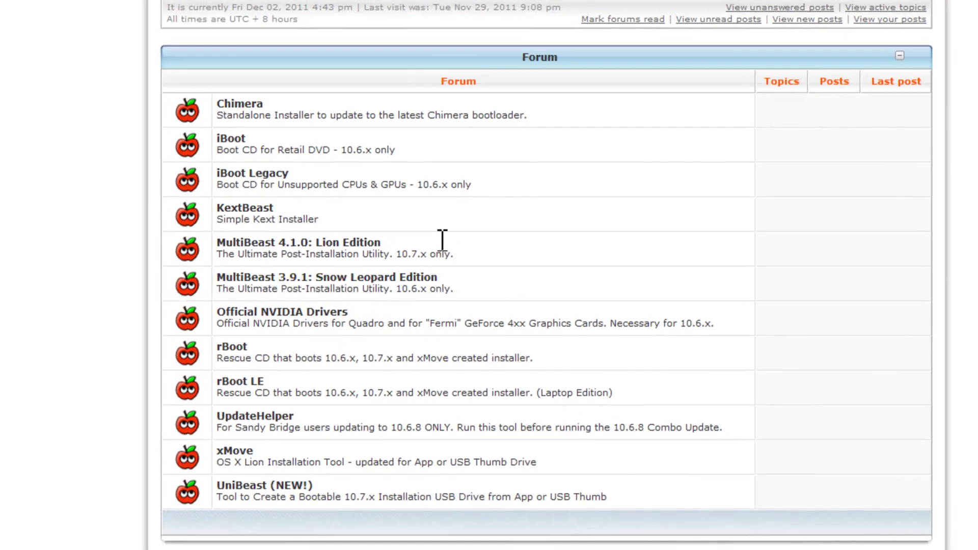
pyautogui.moveTo(441, 240); pyautogui.dragTo(343, 242)
pyautogui.click(476, 286)
pyautogui.rightClick(356, 282)
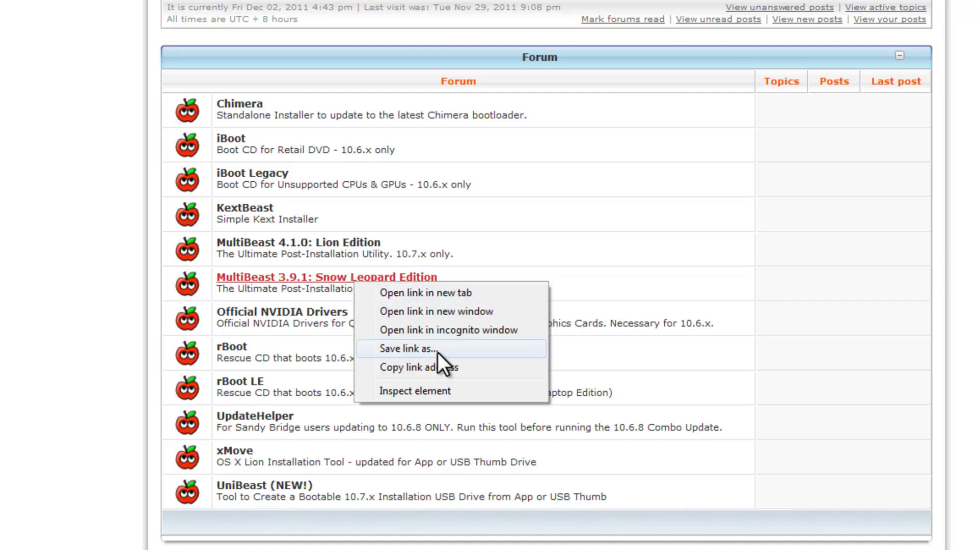
pyautogui.click(419, 293)
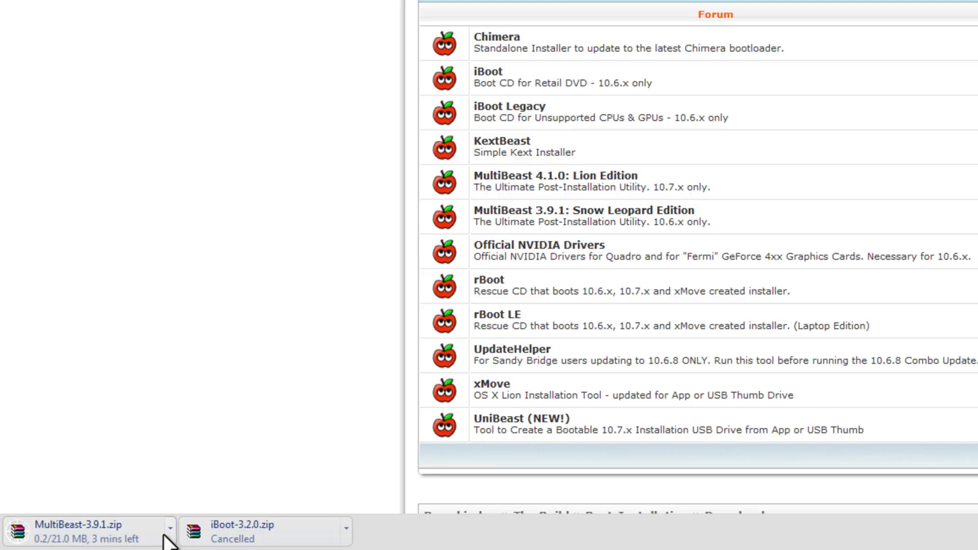
pyautogui.click(170, 528)
pyautogui.click(189, 513)
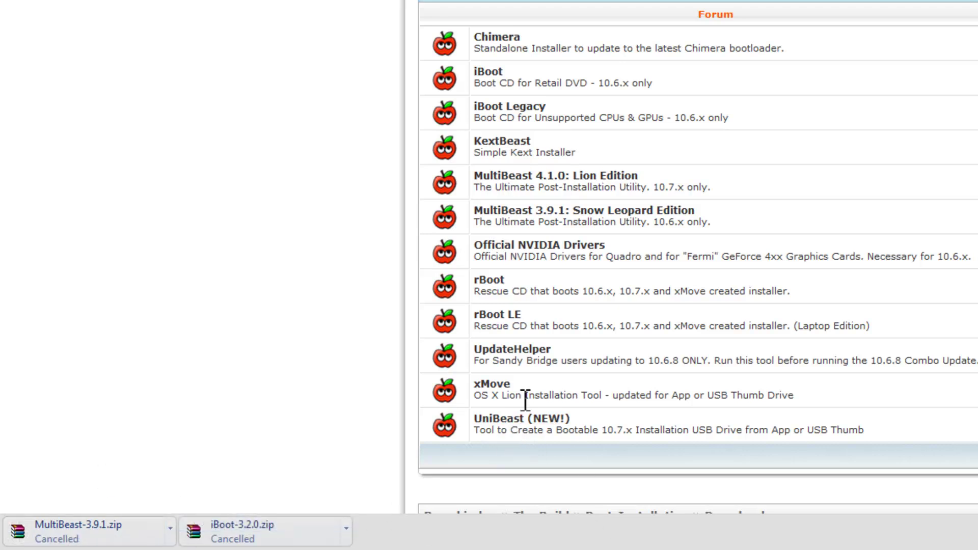
# Download UpdateHelper.zip and let it finish.
pyautogui.moveTo(484, 360); pyautogui.dragTo(639, 363)
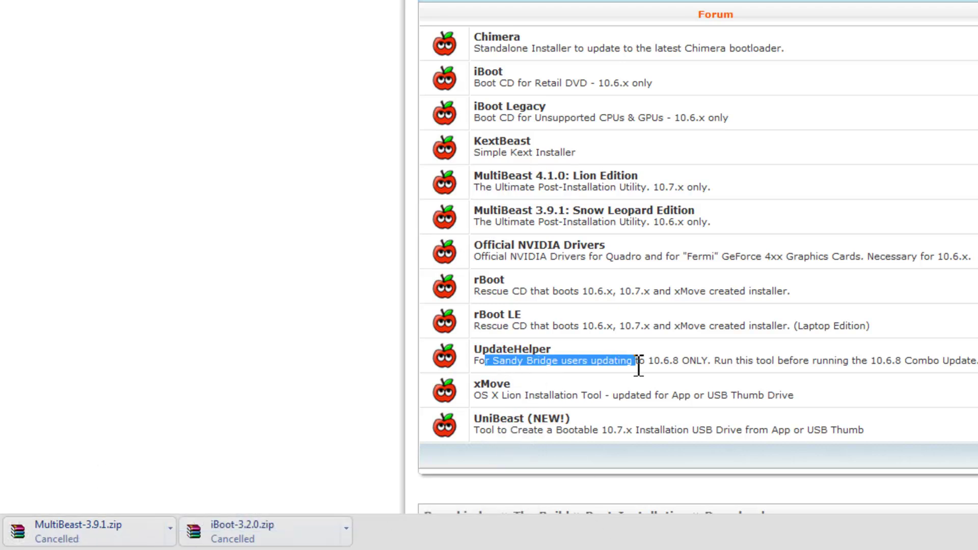
pyautogui.click(564, 378)
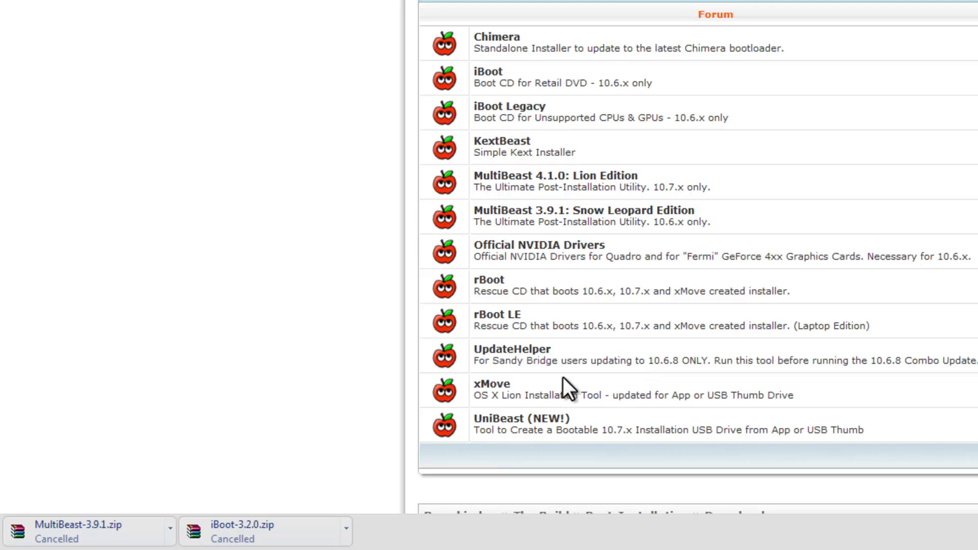
pyautogui.rightClick(548, 351)
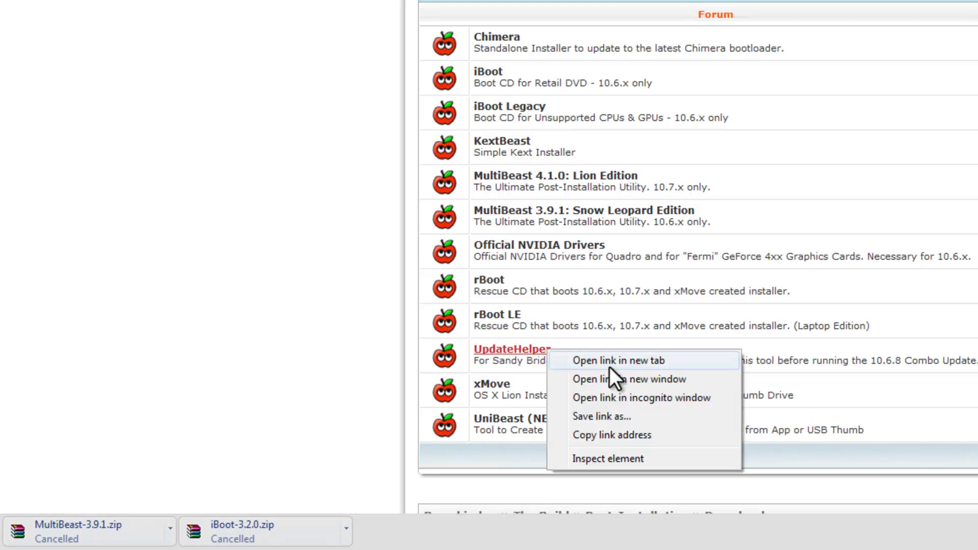
pyautogui.click(519, 365)
pyautogui.click(521, 352)
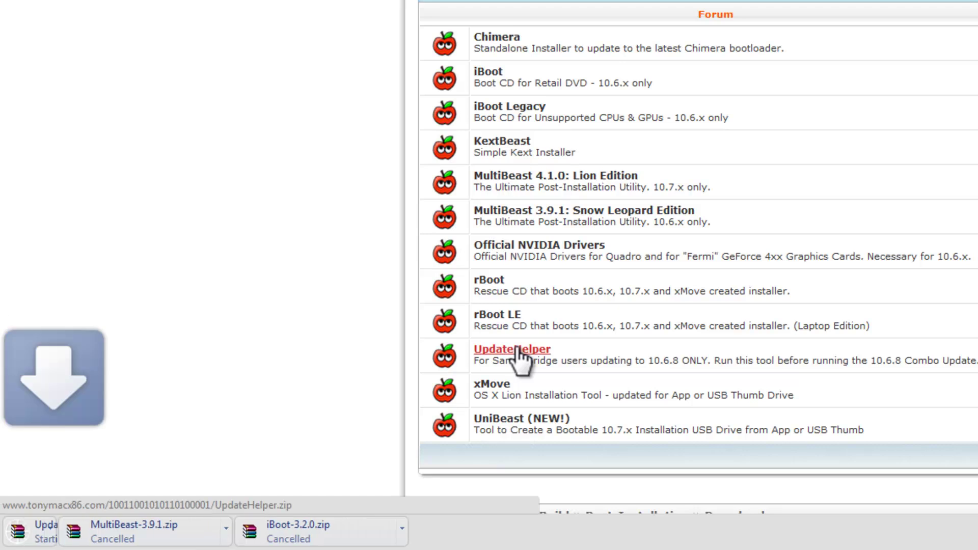
pyautogui.rightClick(134, 531)
pyautogui.click(140, 525)
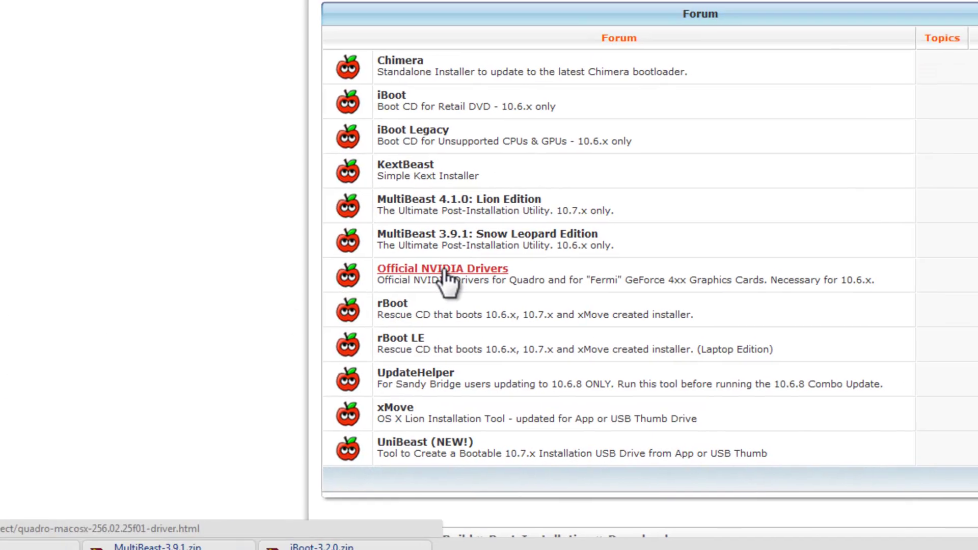
# View the Official NVIDIA Drivers page, then review the MultiBeast, iBoot and UpdateHelper forum entries.
pyautogui.rightClick(443, 272)
pyautogui.click(332, 320)
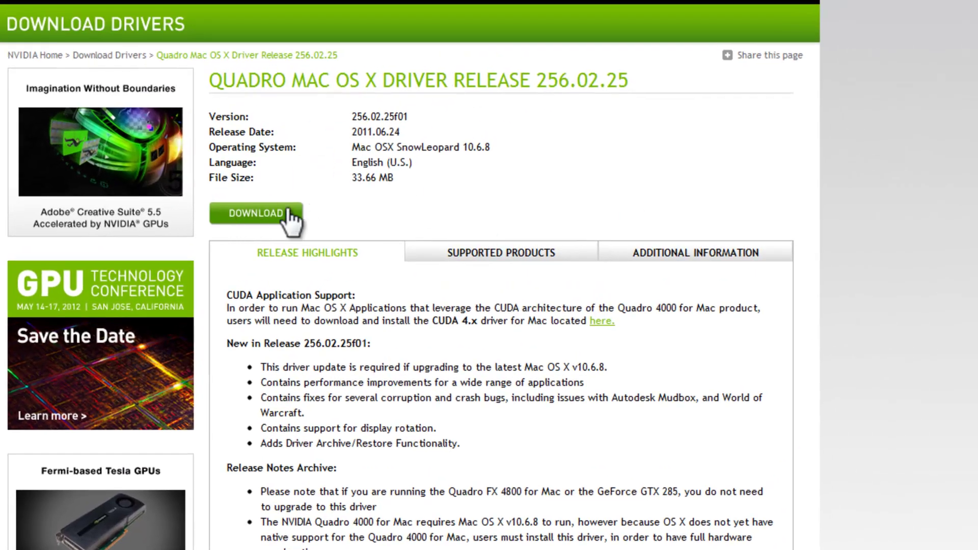
pyautogui.scroll(-5, 286, 217)
pyautogui.scroll(5, 285, 218)
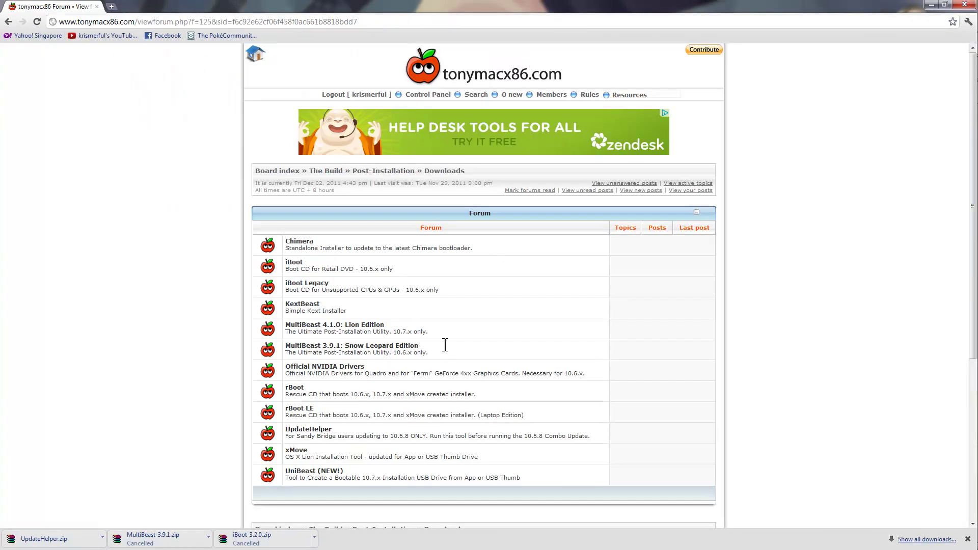
pyautogui.moveTo(446, 343); pyautogui.dragTo(400, 351)
pyautogui.moveTo(304, 261); pyautogui.dragTo(298, 259)
pyautogui.moveTo(366, 371); pyautogui.dragTo(296, 367)
pyautogui.click(371, 380)
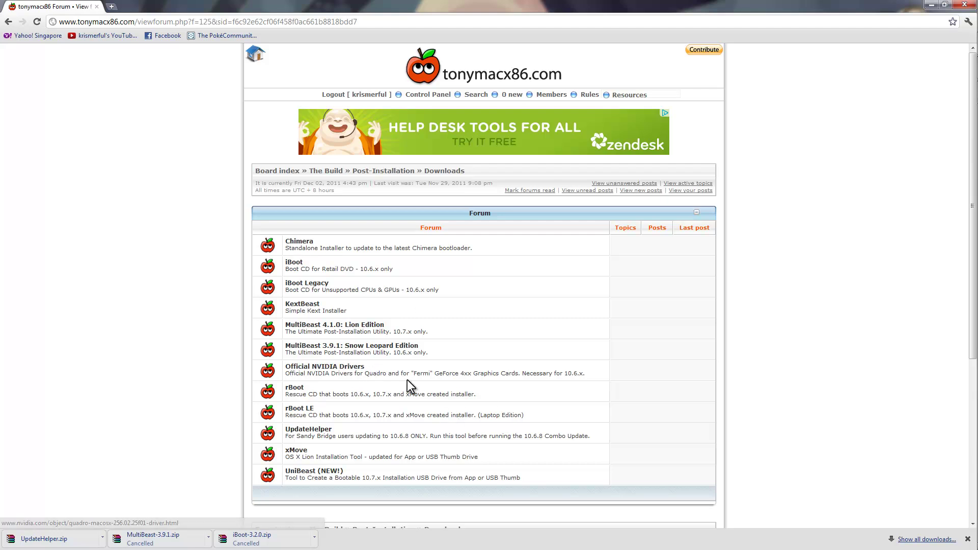
pyautogui.moveTo(341, 435); pyautogui.dragTo(309, 429)
pyautogui.click(375, 437)
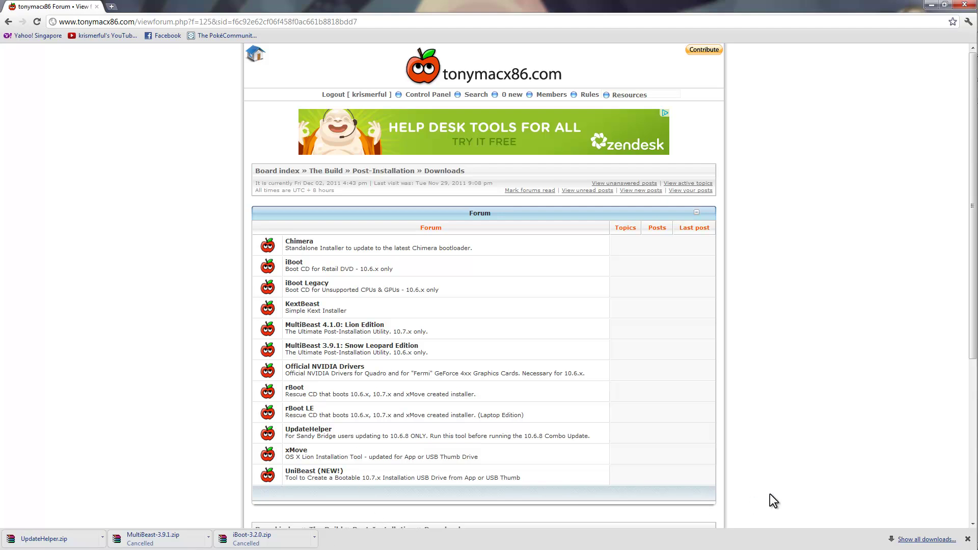
# Hide the download bar, close Chrome, and relaunch it full-screen on google.com.
pyautogui.click(967, 542)
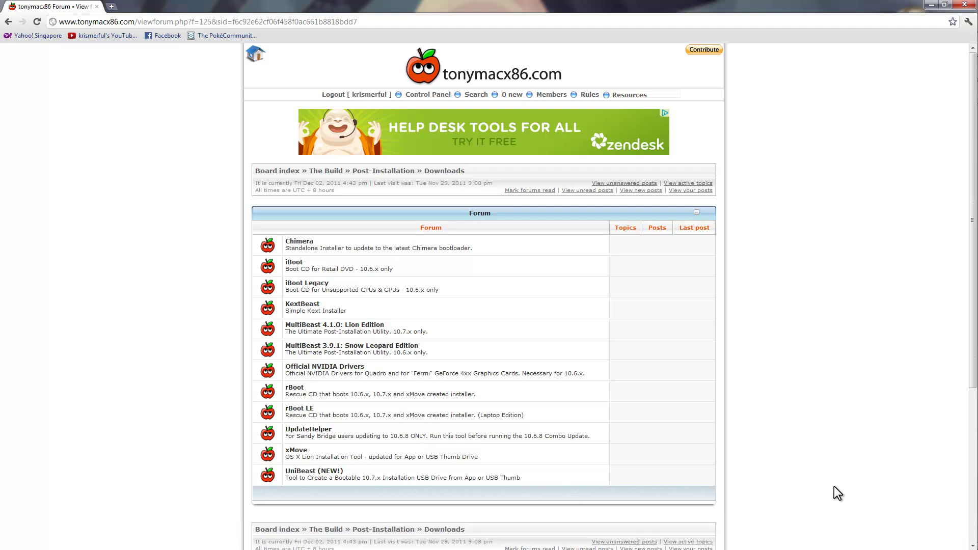
pyautogui.doubleClick(428, 7)
pyautogui.click(573, 432)
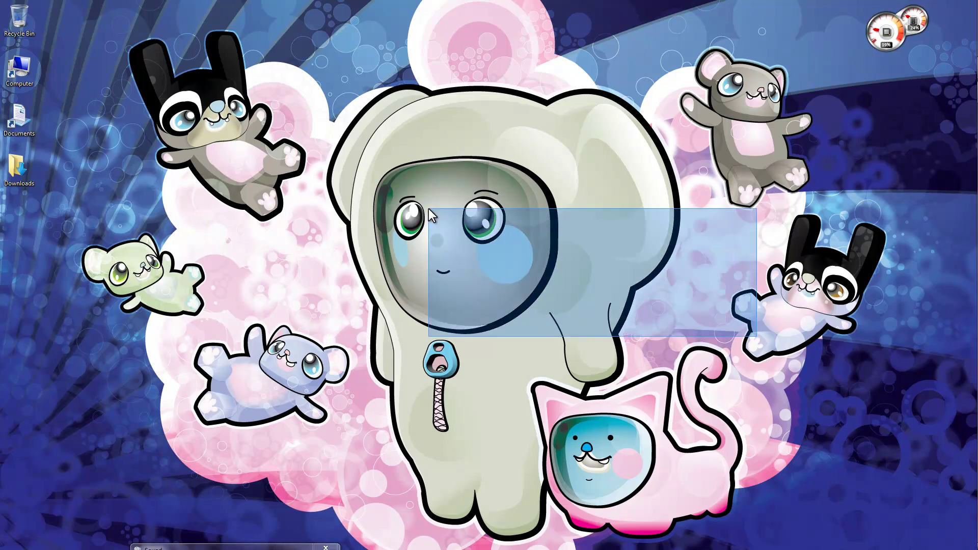
pyautogui.click(962, 44)
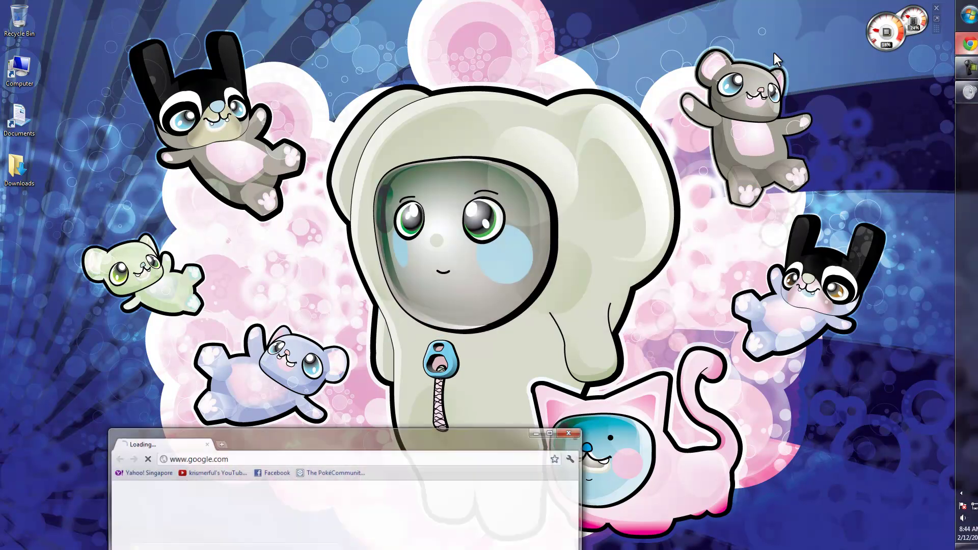
pyautogui.moveTo(406, 430); pyautogui.dragTo(308, 11)
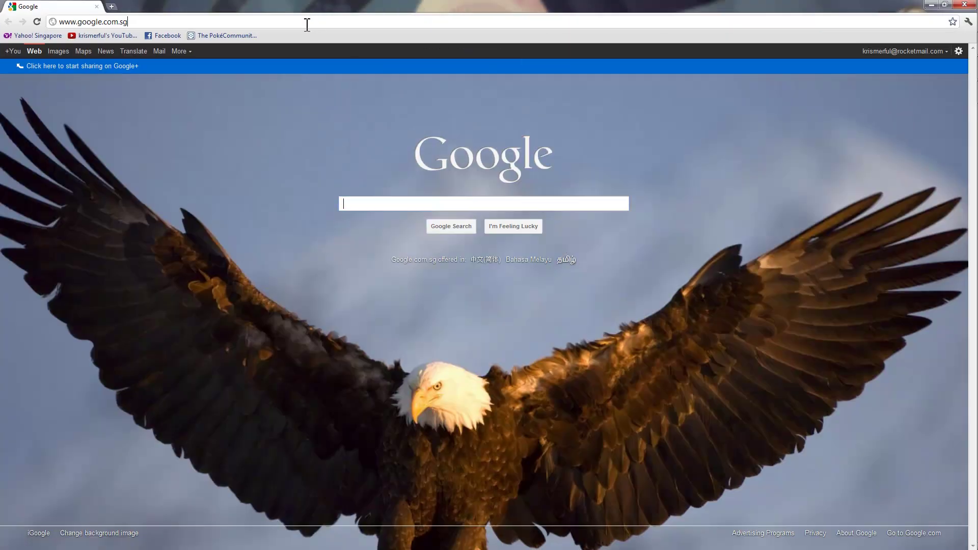
# Start a Google search for 'apple 10' from the address bar.
pyautogui.click(306, 23)
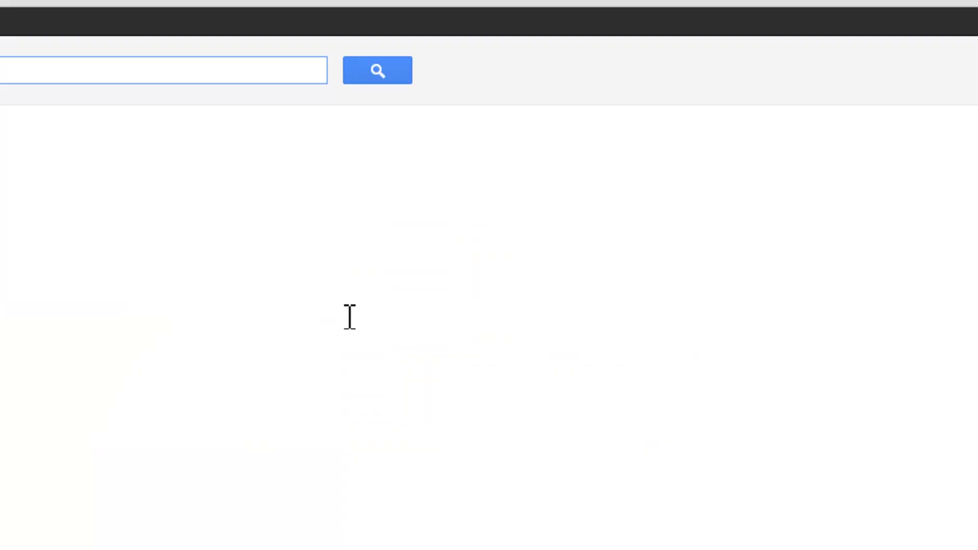
pyautogui.write('apple')
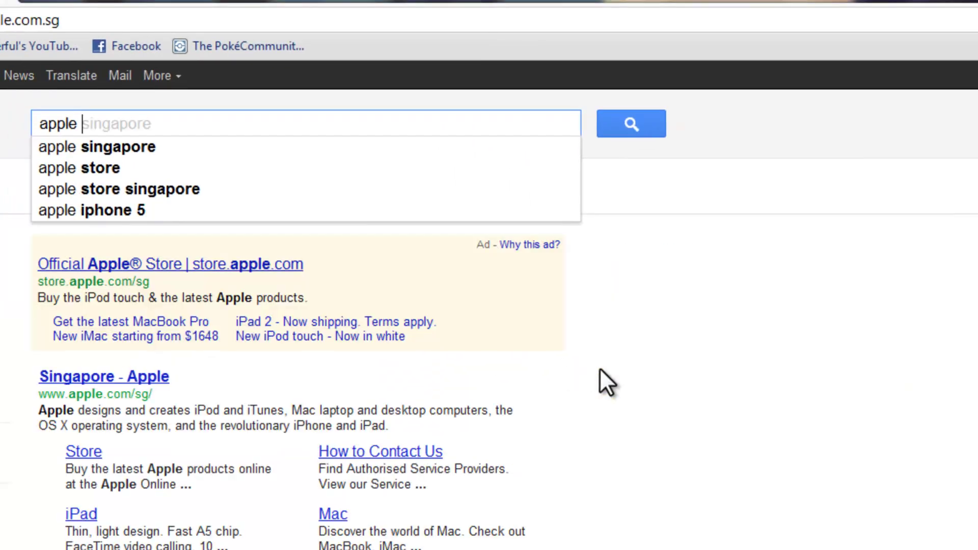
pyautogui.write(' 10')
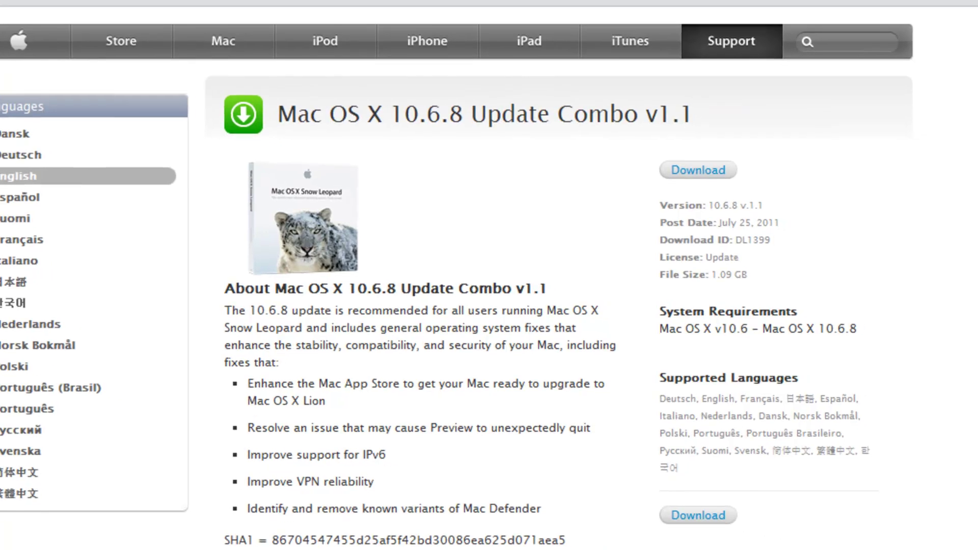
# Download the 1.0 GB Mac OS X 10.6.8 combo update, then cancel it in the download shelf.
pyautogui.click(697, 171)
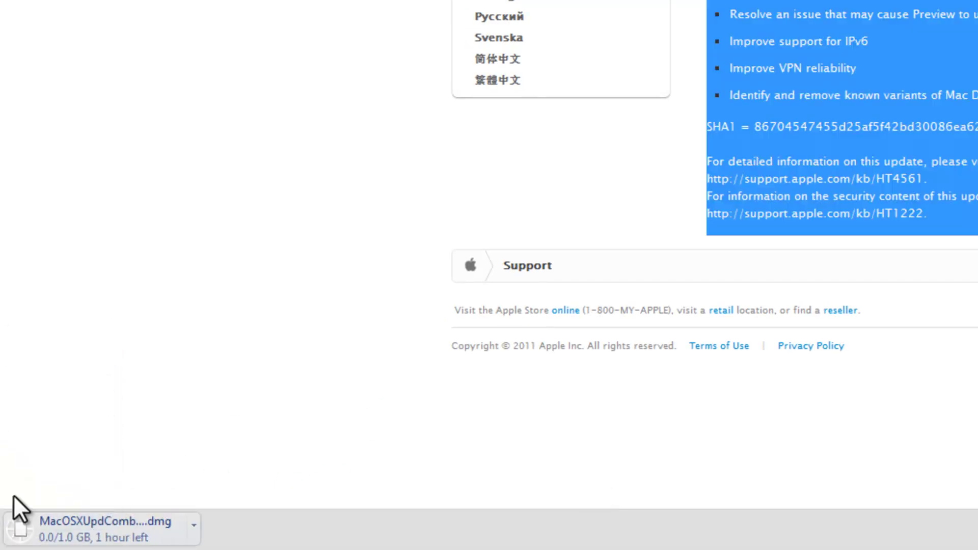
pyautogui.rightClick(91, 535)
pyautogui.click(186, 514)
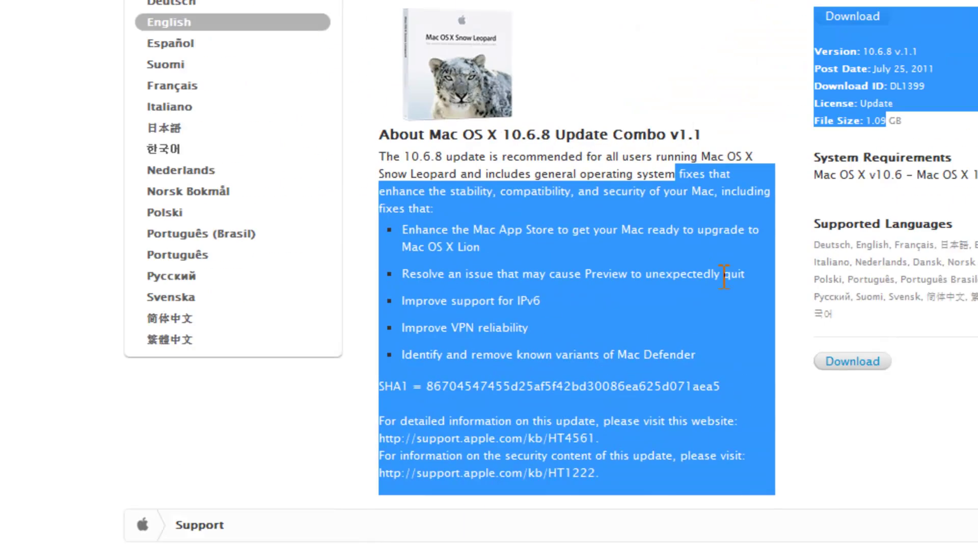
pyautogui.click(861, 43)
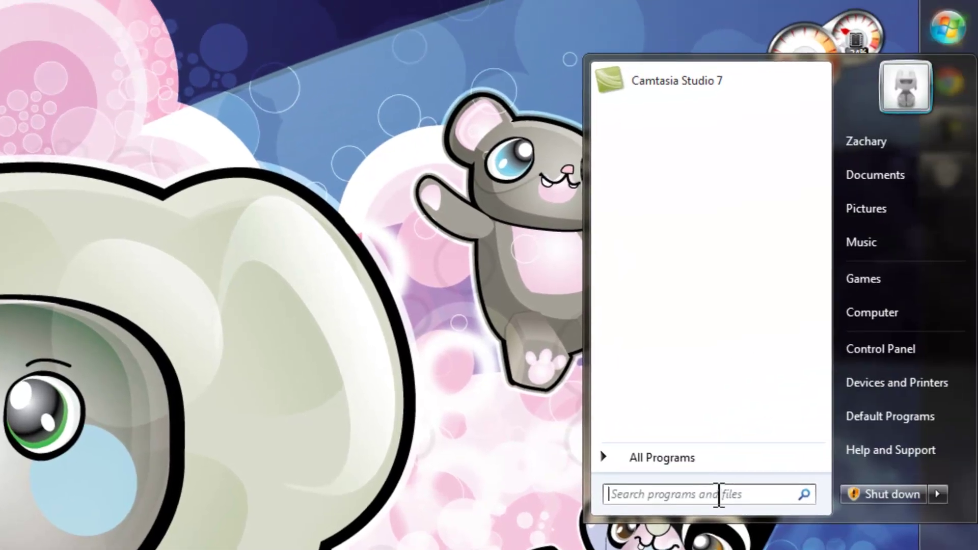
# Search the Start menu for 'disk man' to find Disk Management.
pyautogui.write('disk ')
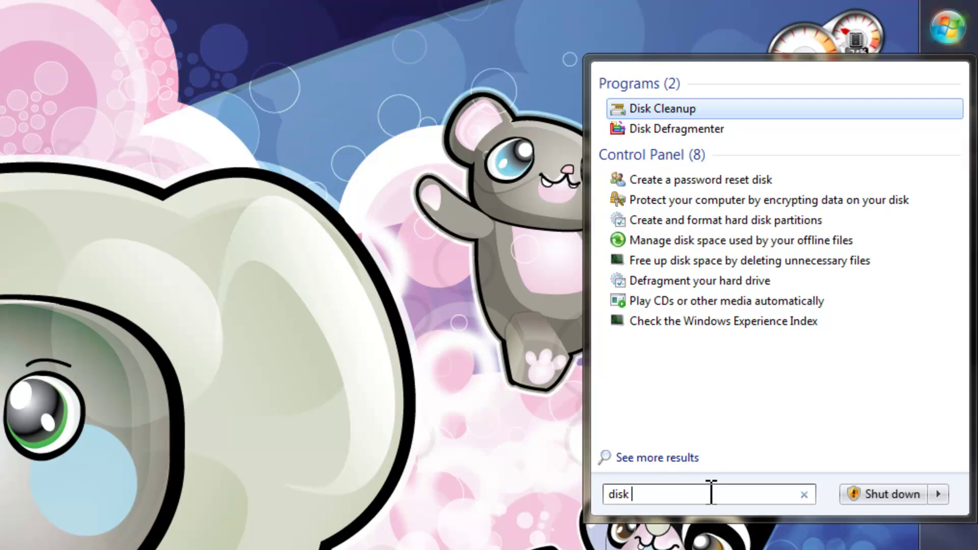
pyautogui.write('man')
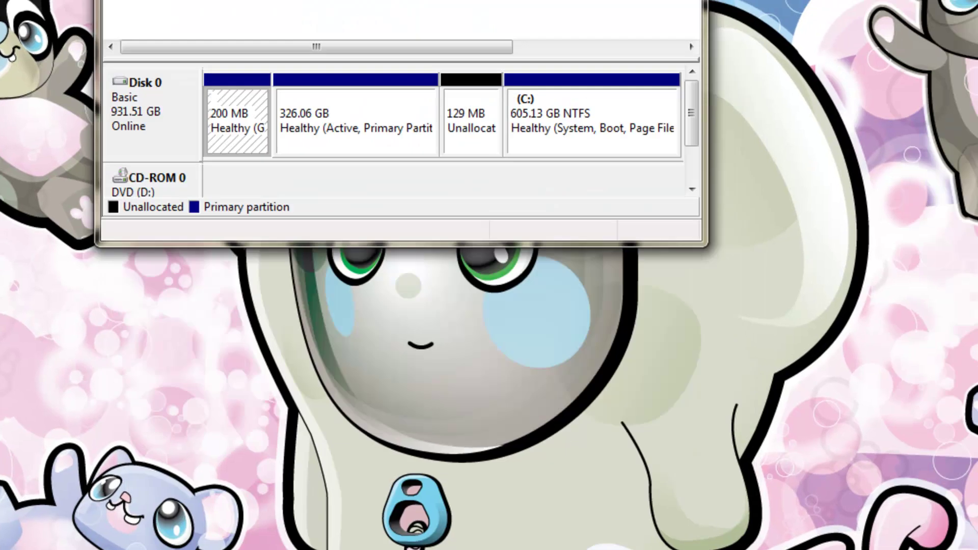
# Maximize Disk Management and select Disk 0's partitions in turn, ending on C:.
pyautogui.doubleClick(438, 113)
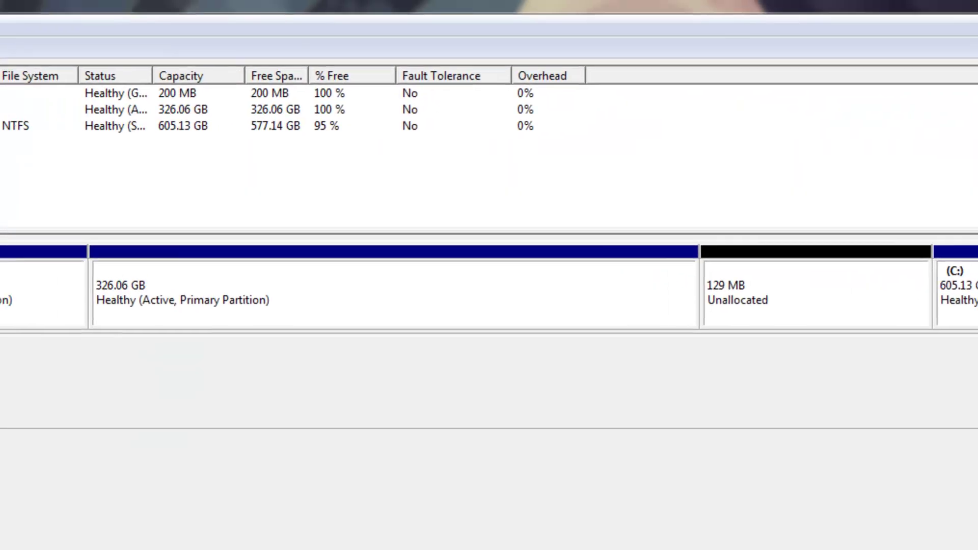
pyautogui.click(41, 275)
pyautogui.click(892, 276)
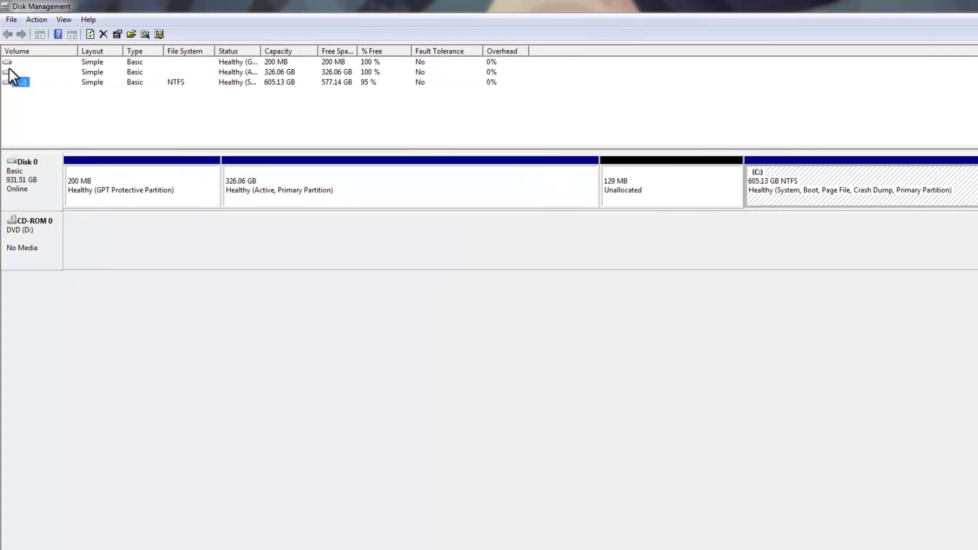
pyautogui.click(11, 72)
pyautogui.click(341, 72)
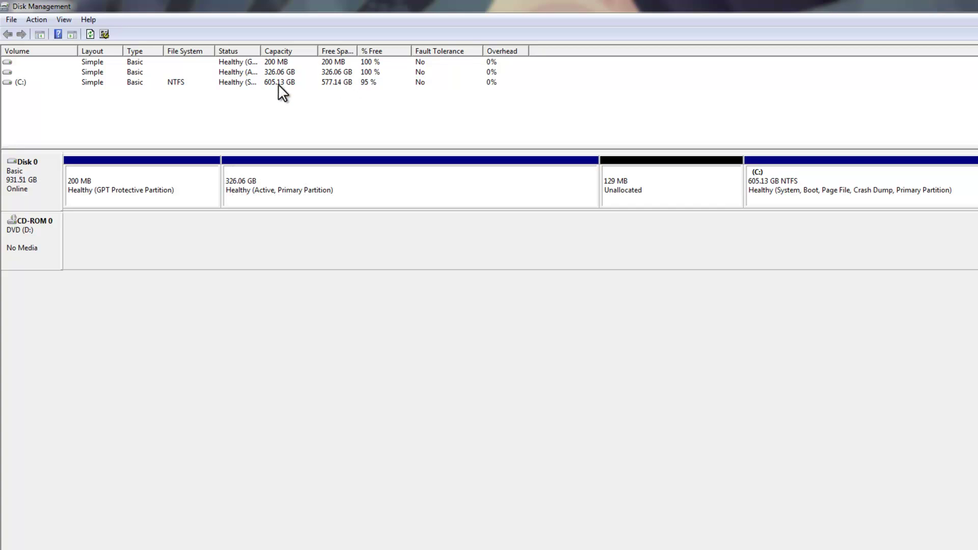
pyautogui.click(24, 83)
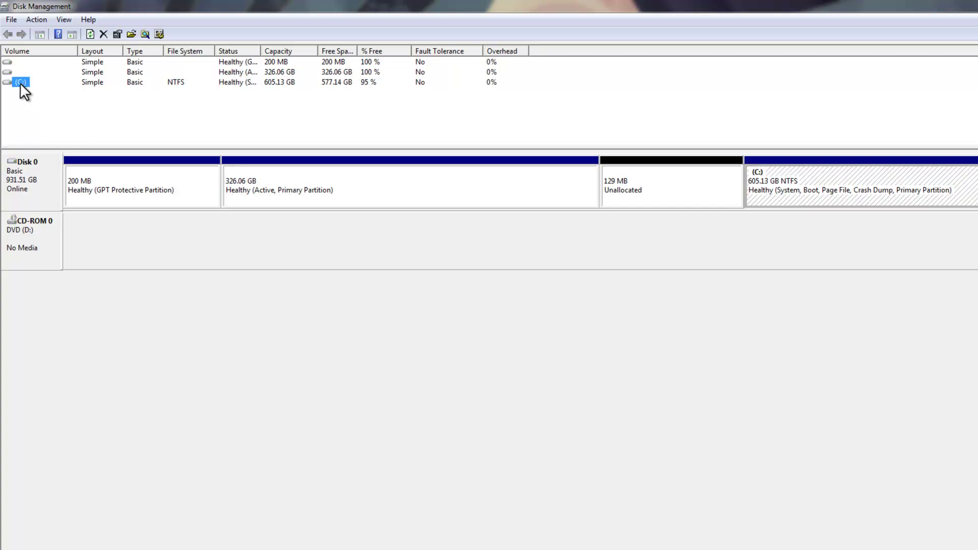
pyautogui.rightClick(796, 190)
pyautogui.click(844, 286)
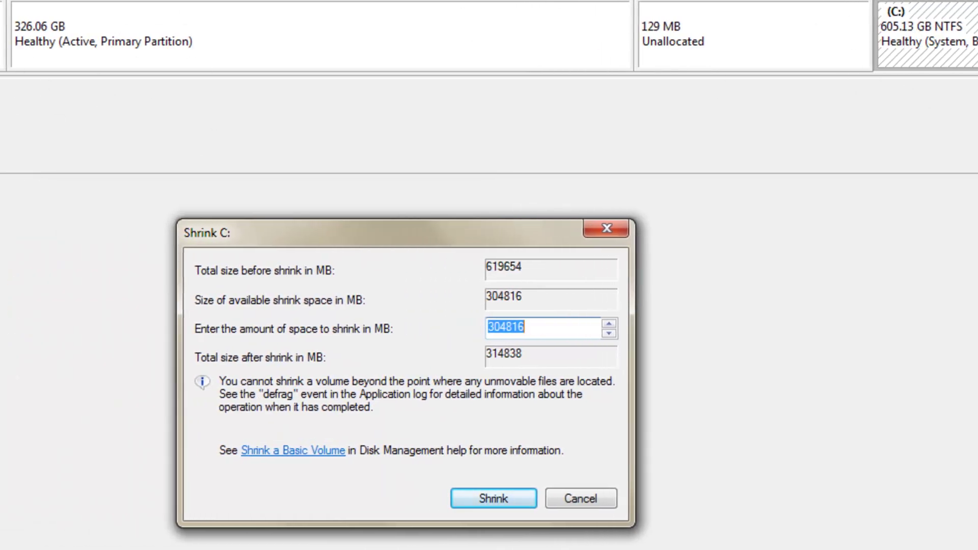
pyautogui.moveTo(276, 227); pyautogui.dragTo(211, 260)
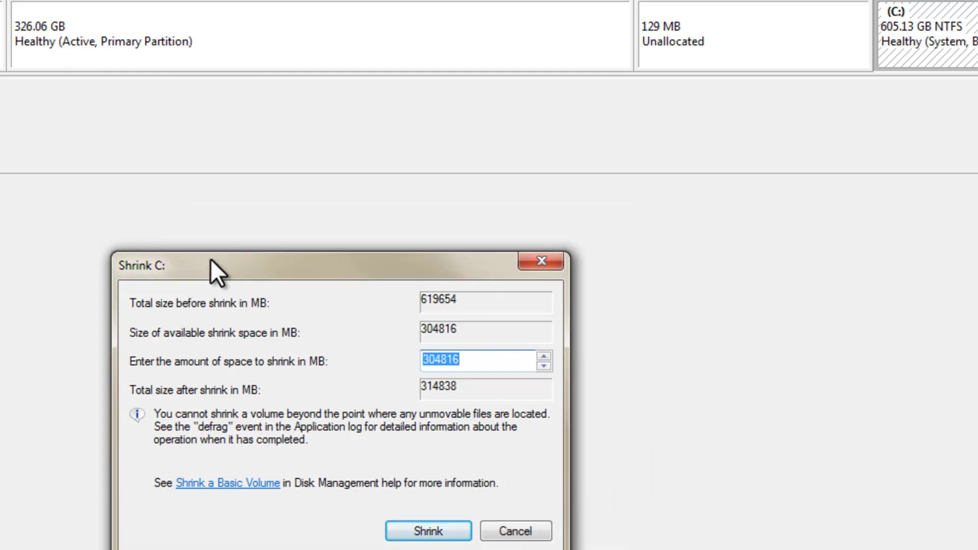
pyautogui.click(492, 365)
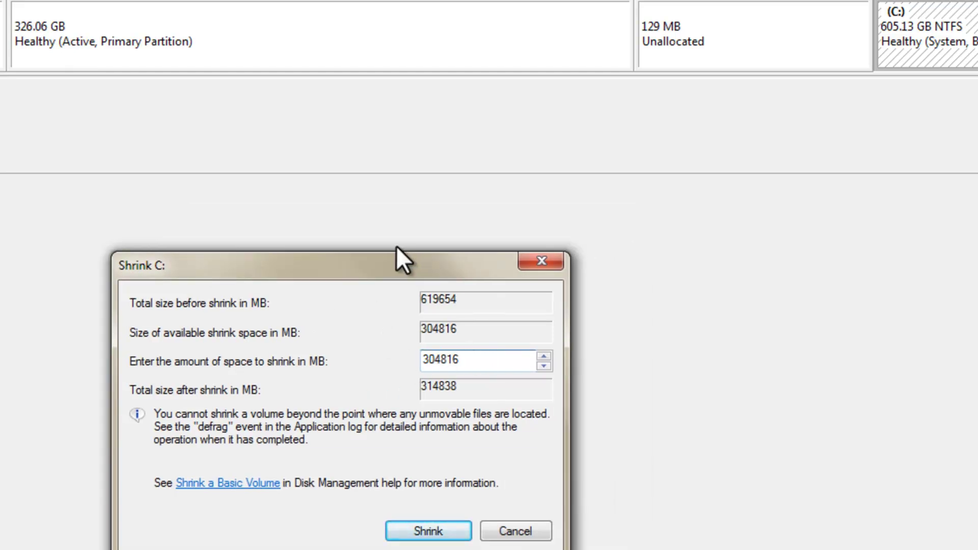
pyautogui.moveTo(397, 251); pyautogui.dragTo(384, 233)
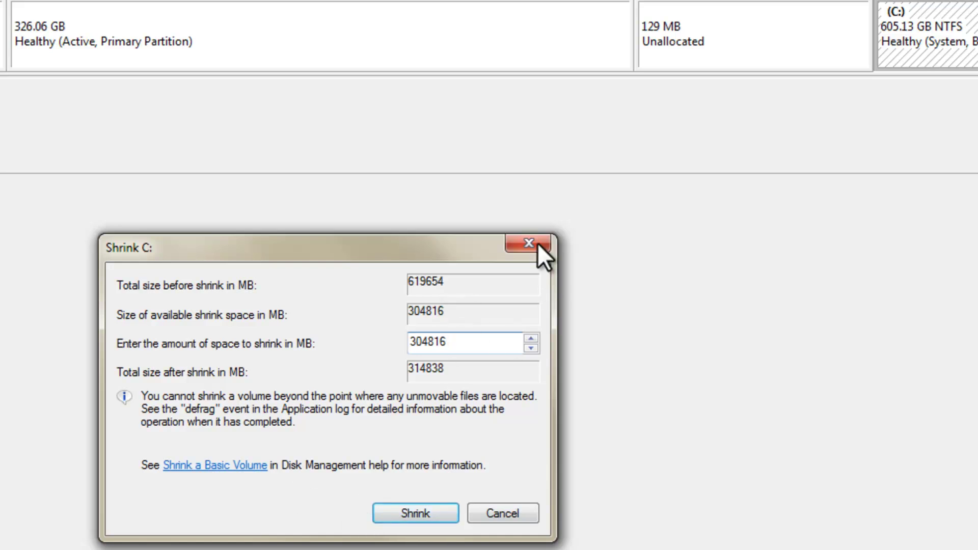
pyautogui.click(494, 509)
pyautogui.click(641, 41)
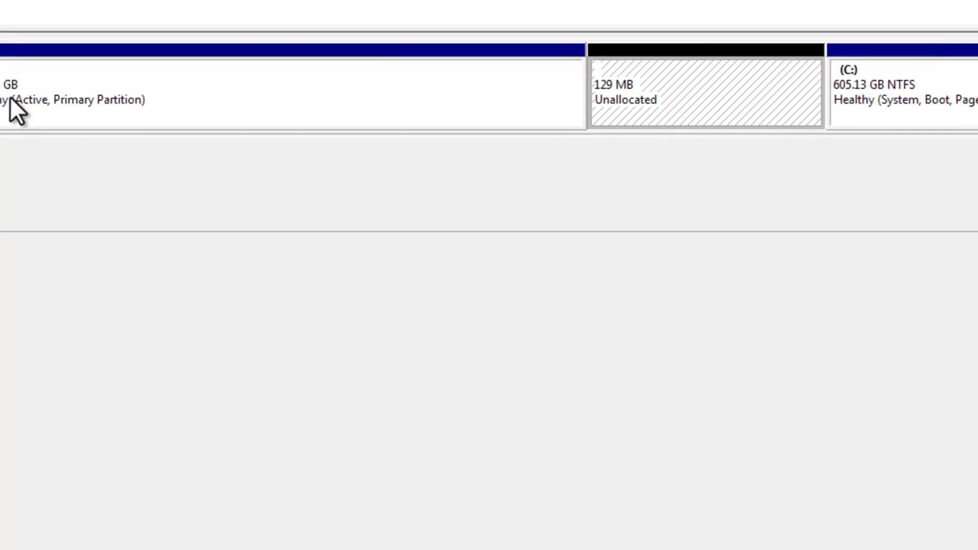
# Start a New Simple Volume on the 129 MB unallocated space, keeping the full 127 MB size.
pyautogui.click(51, 99)
pyautogui.click(714, 112)
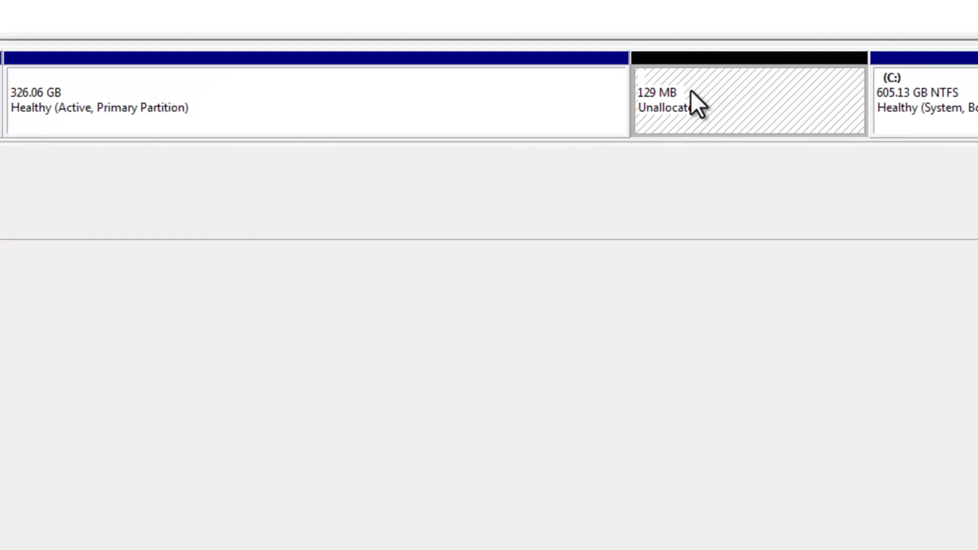
pyautogui.rightClick(692, 103)
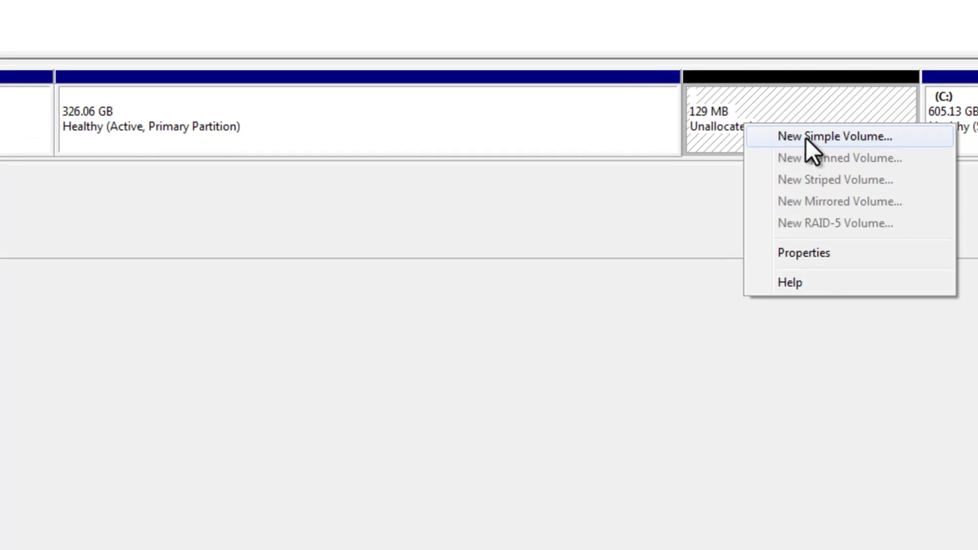
pyautogui.click(754, 119)
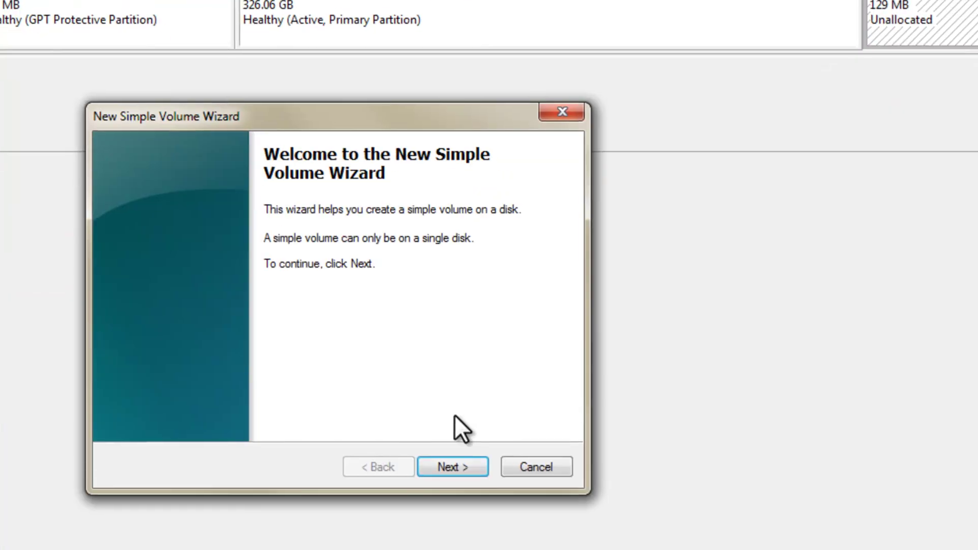
pyautogui.click(387, 350)
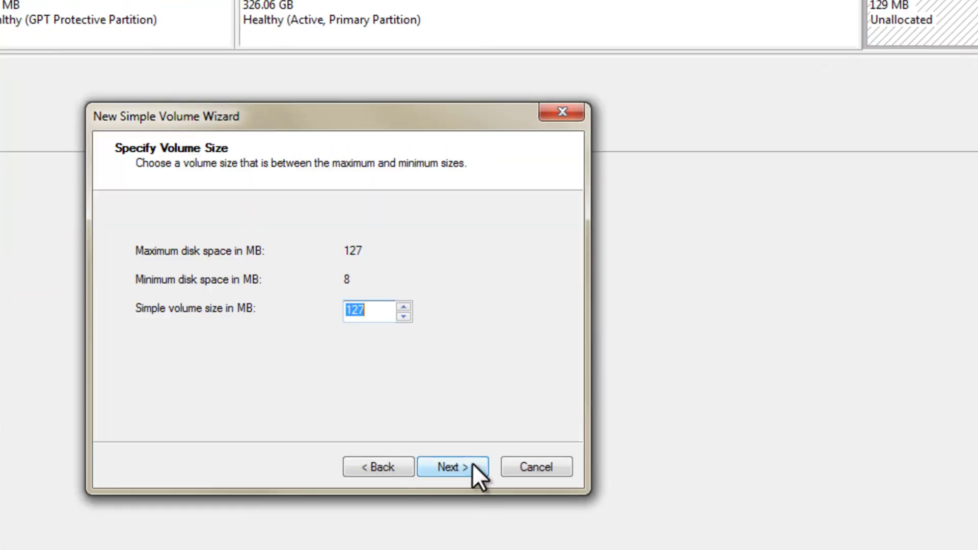
pyautogui.click(454, 466)
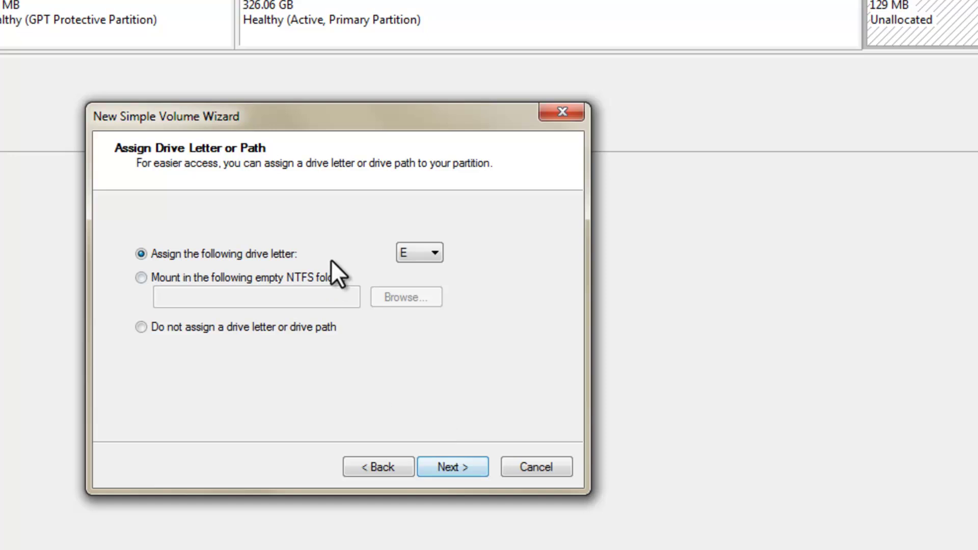
# Assign drive letter X, label the volume 'Tutorial Space', and finish the wizard.
pyautogui.click(408, 252)
pyautogui.click(423, 543)
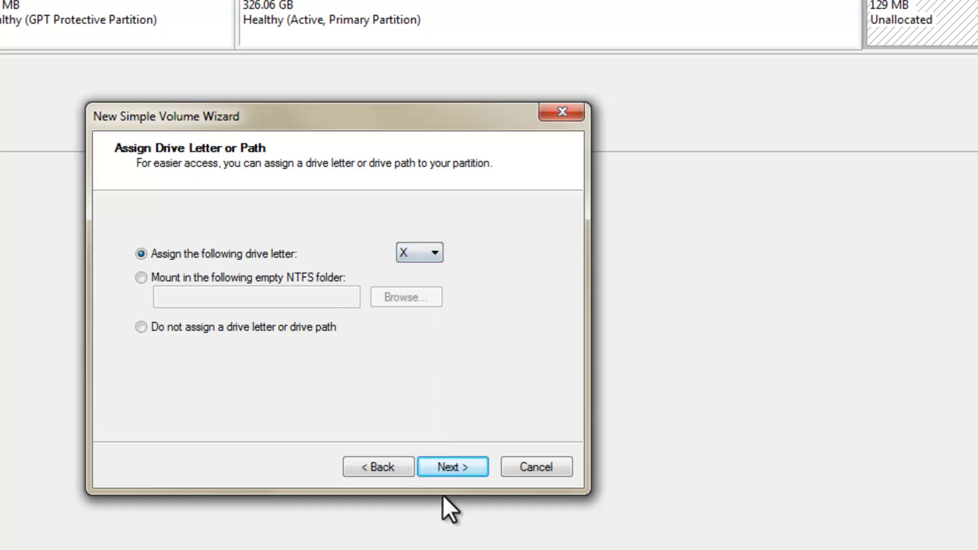
pyautogui.click(450, 473)
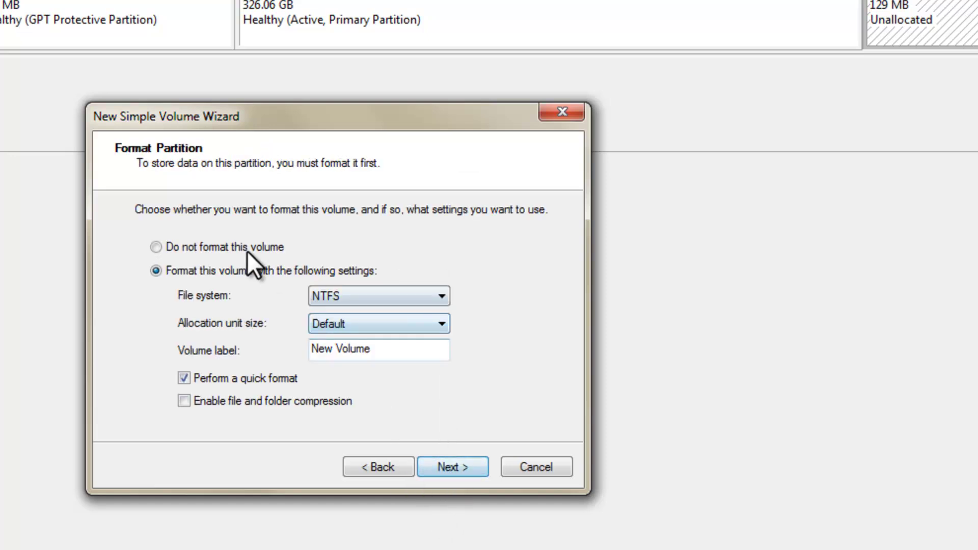
pyautogui.moveTo(439, 352); pyautogui.dragTo(121, 344)
pyautogui.press('BackSpace')
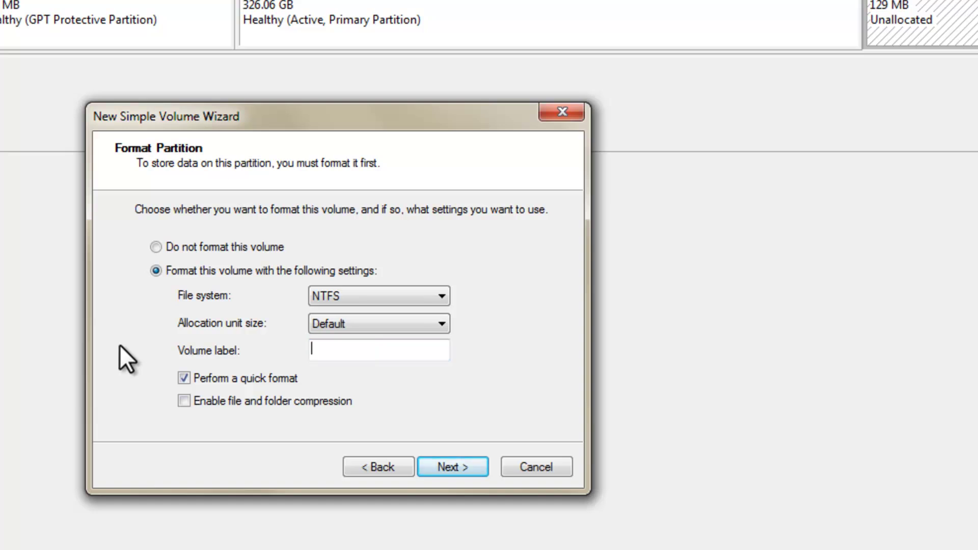
pyautogui.write('Tutorial Space')
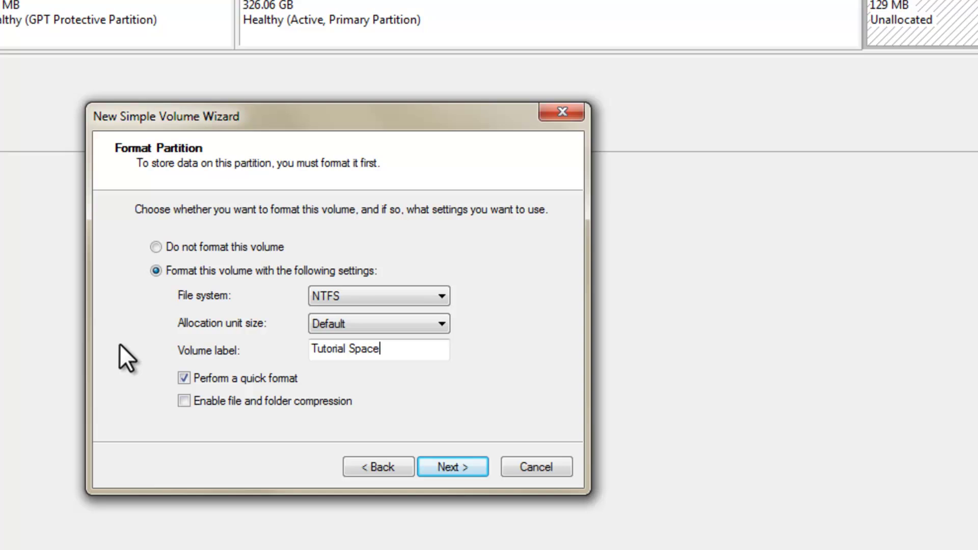
pyautogui.click(449, 471)
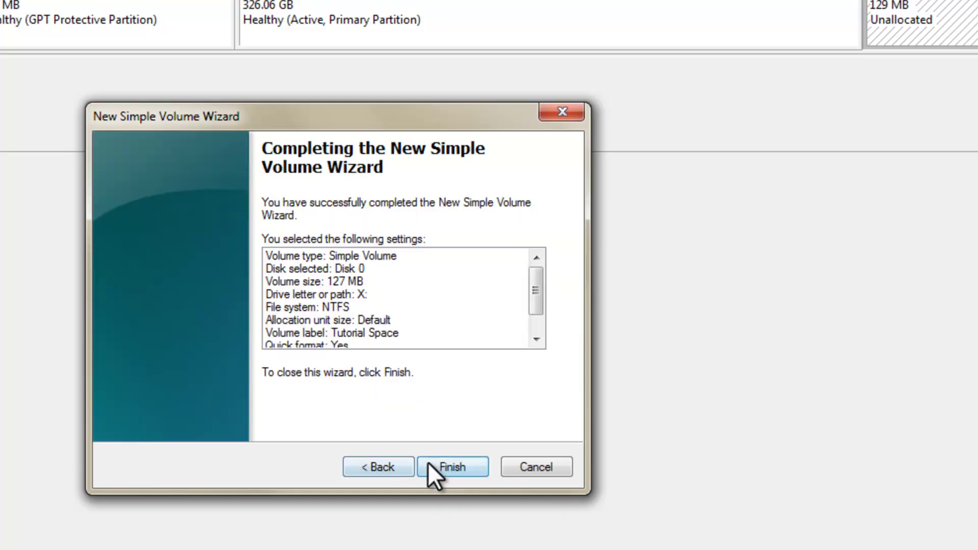
pyautogui.click(431, 467)
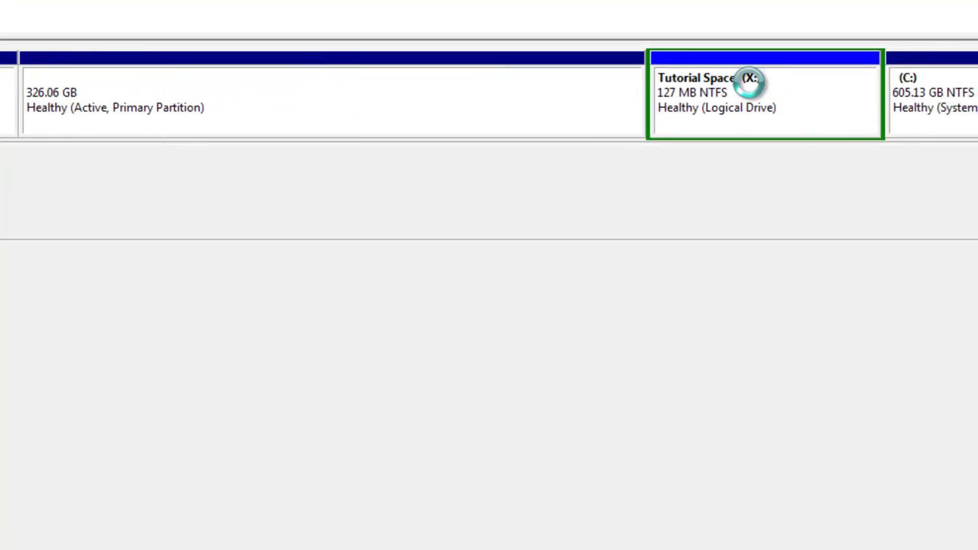
# Select the new Tutorial Space (X:) partition and close its AutoPlay prompt.
pyautogui.click(525, 111)
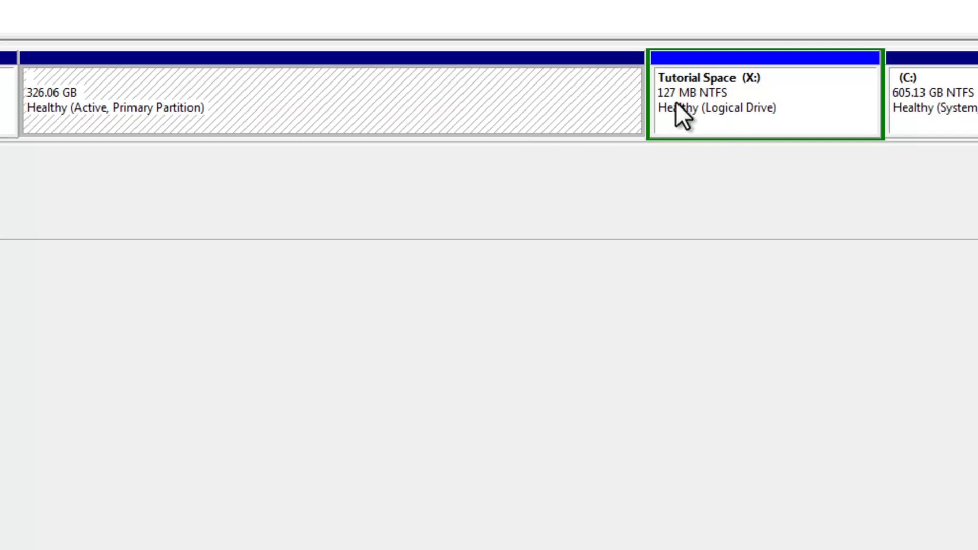
pyautogui.click(676, 105)
pyautogui.click(543, 58)
pyautogui.click(727, 83)
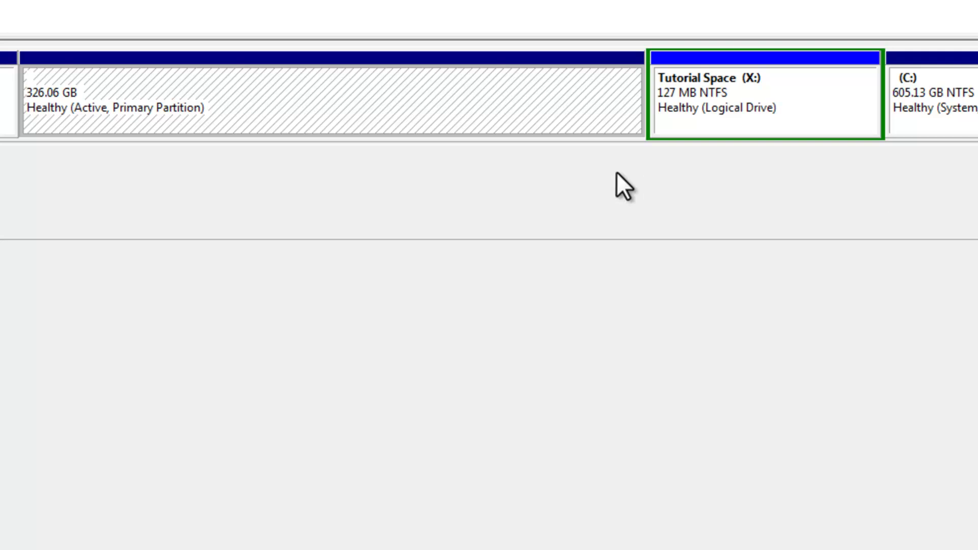